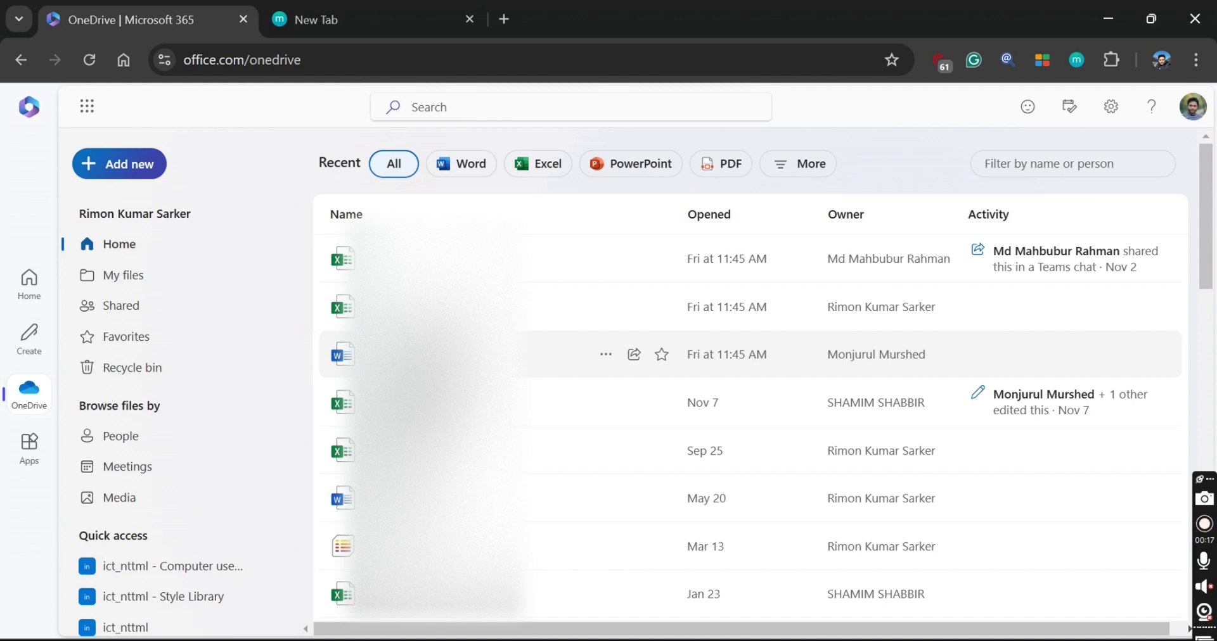
Create a folder named "ict".
click(135, 177)
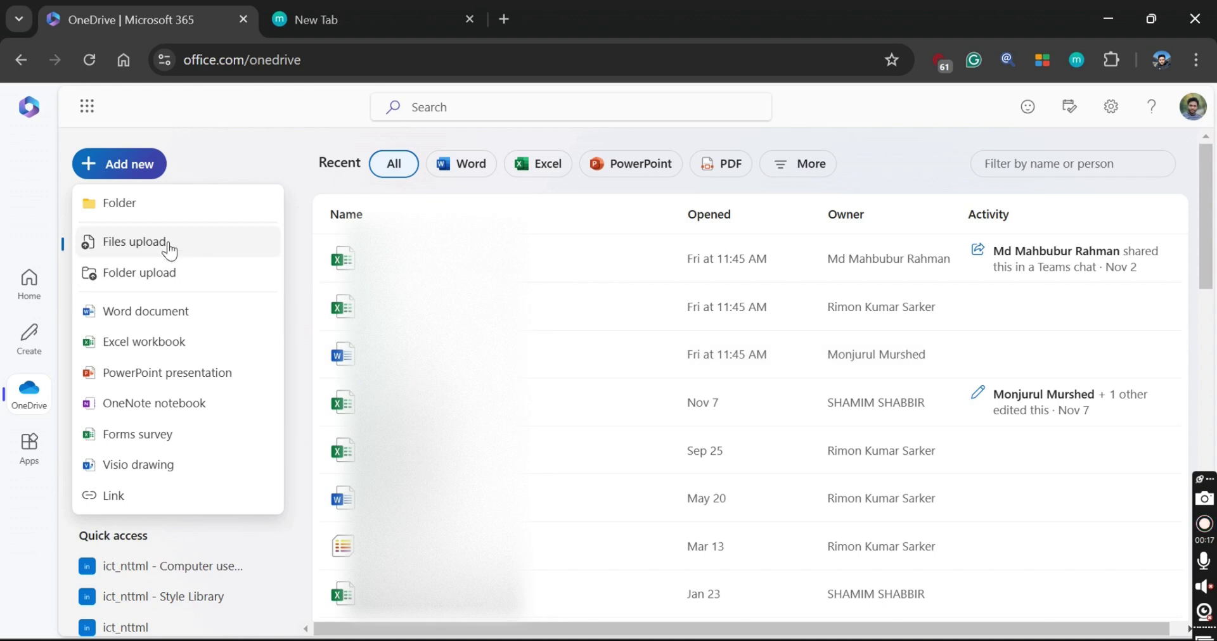
click(129, 211)
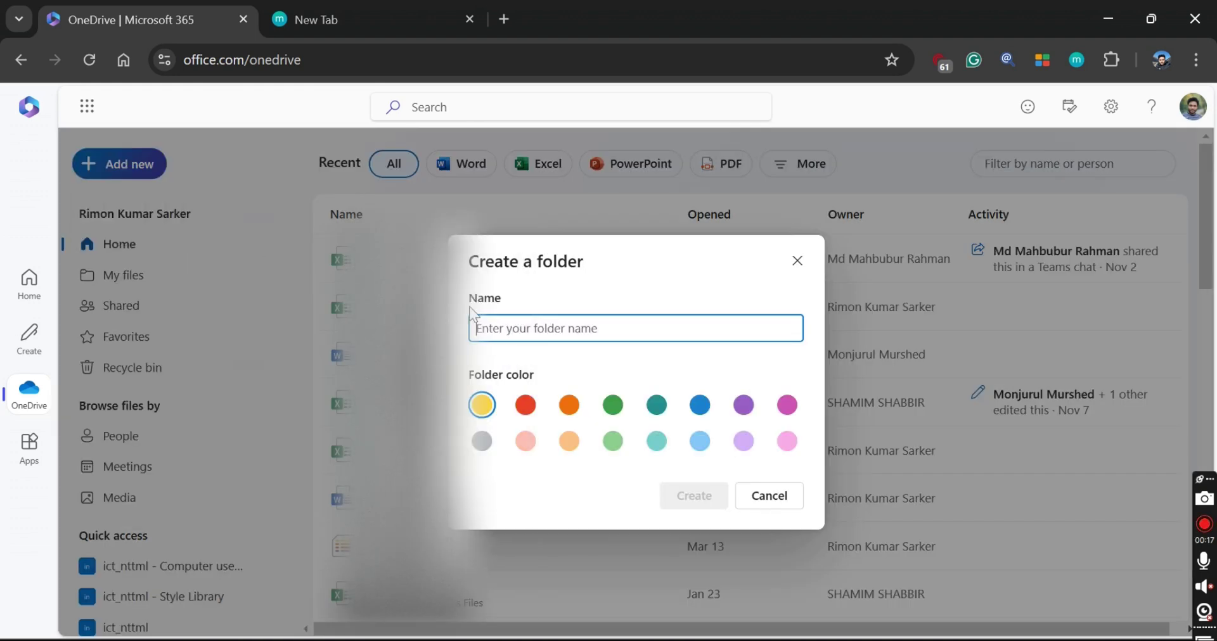
text(ict)
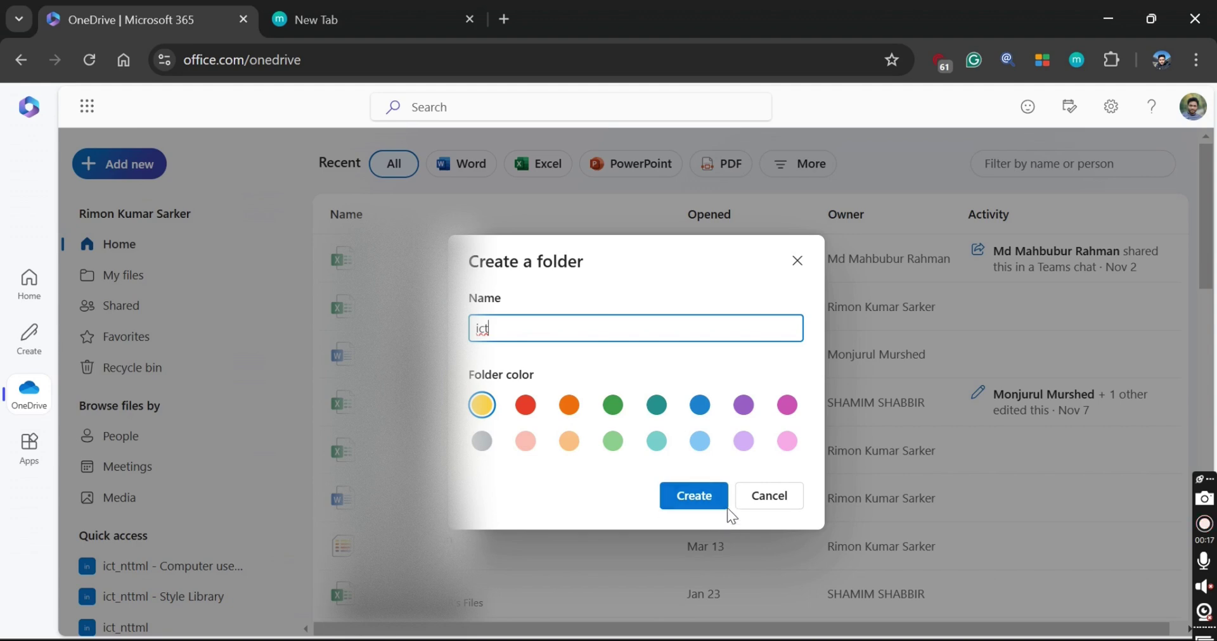
click(691, 498)
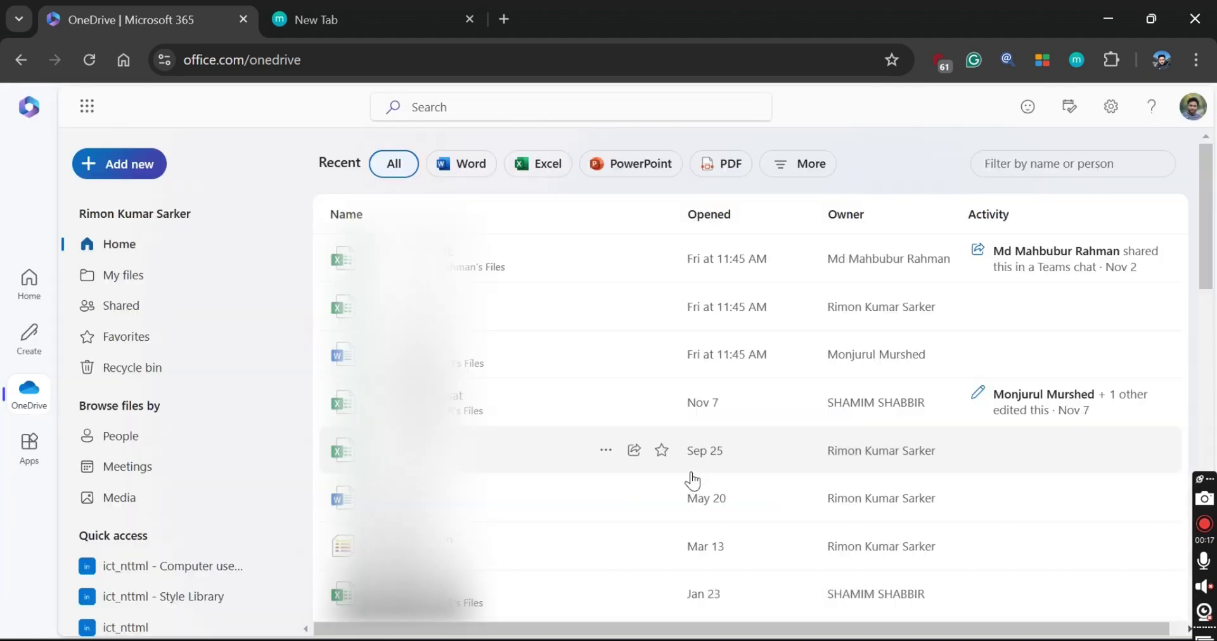
Open the ict folder in My files and upload "New Text Document (4).txt" from the Desktop into it.
scroll(507, 463, down, 2)
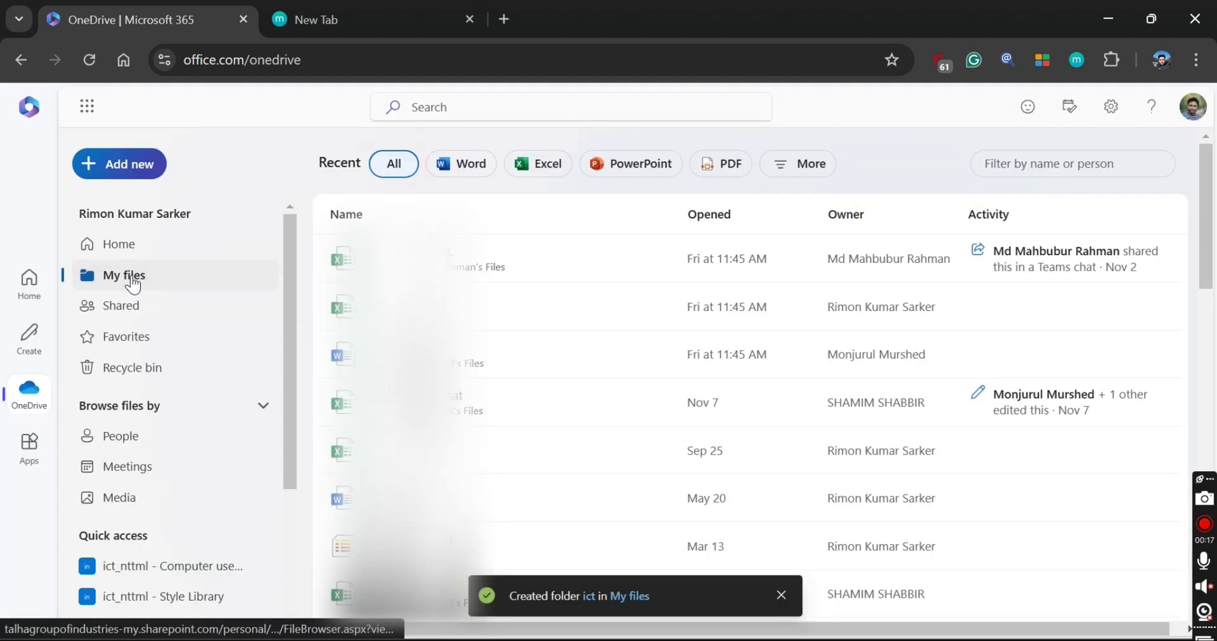
click(130, 279)
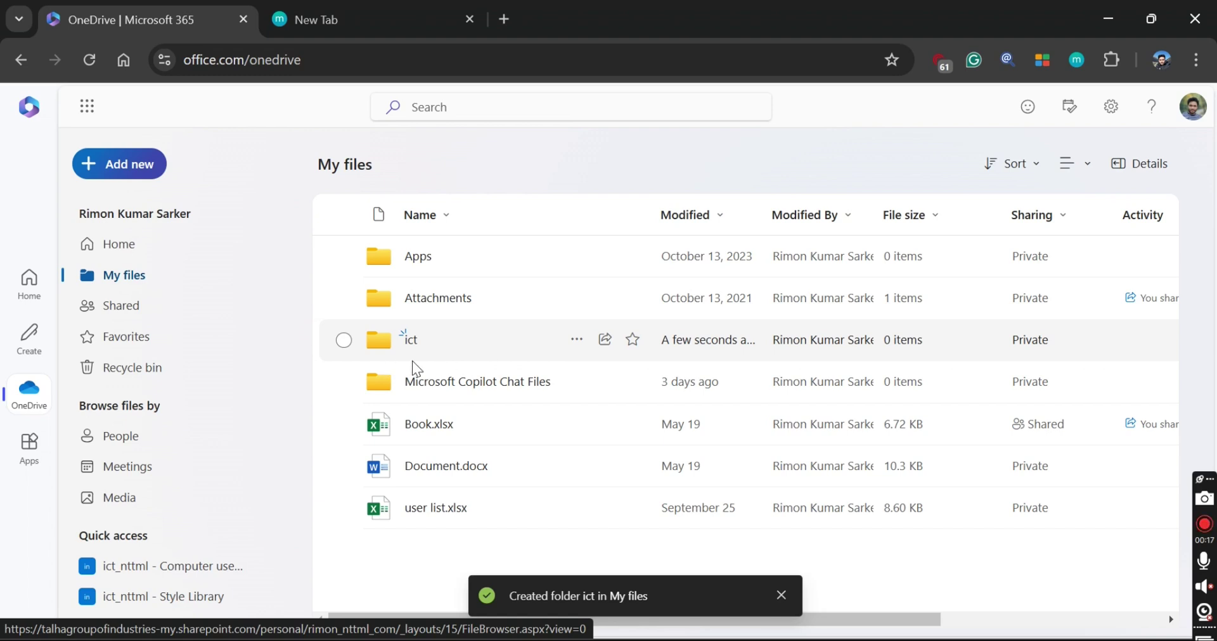
click(451, 337)
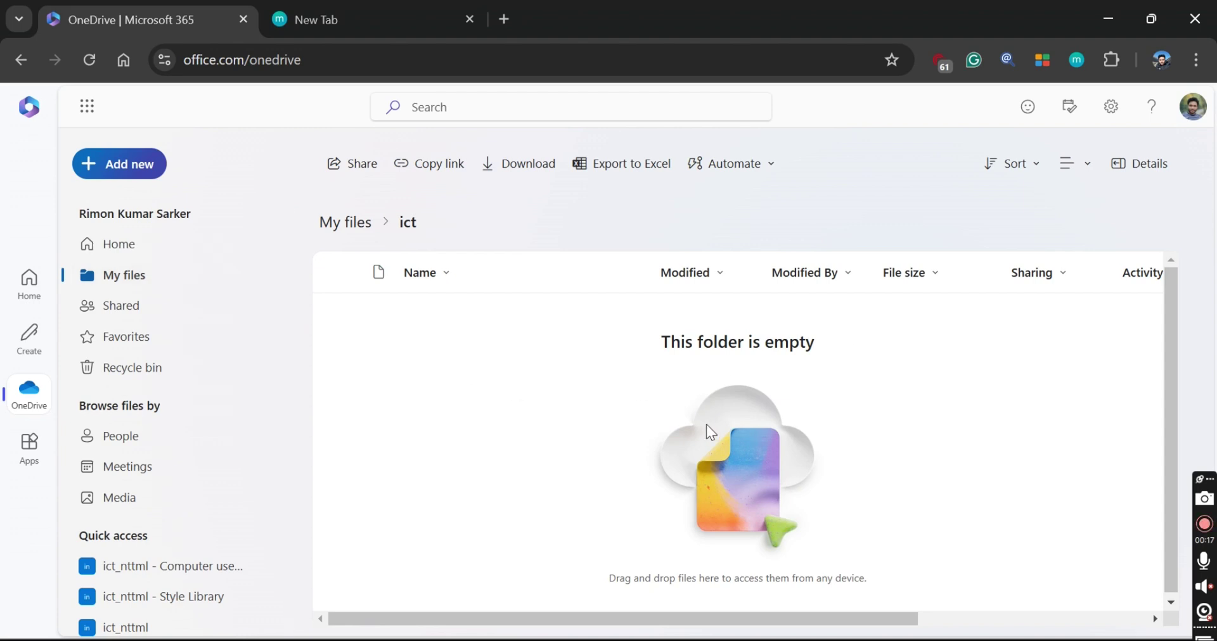
click(118, 163)
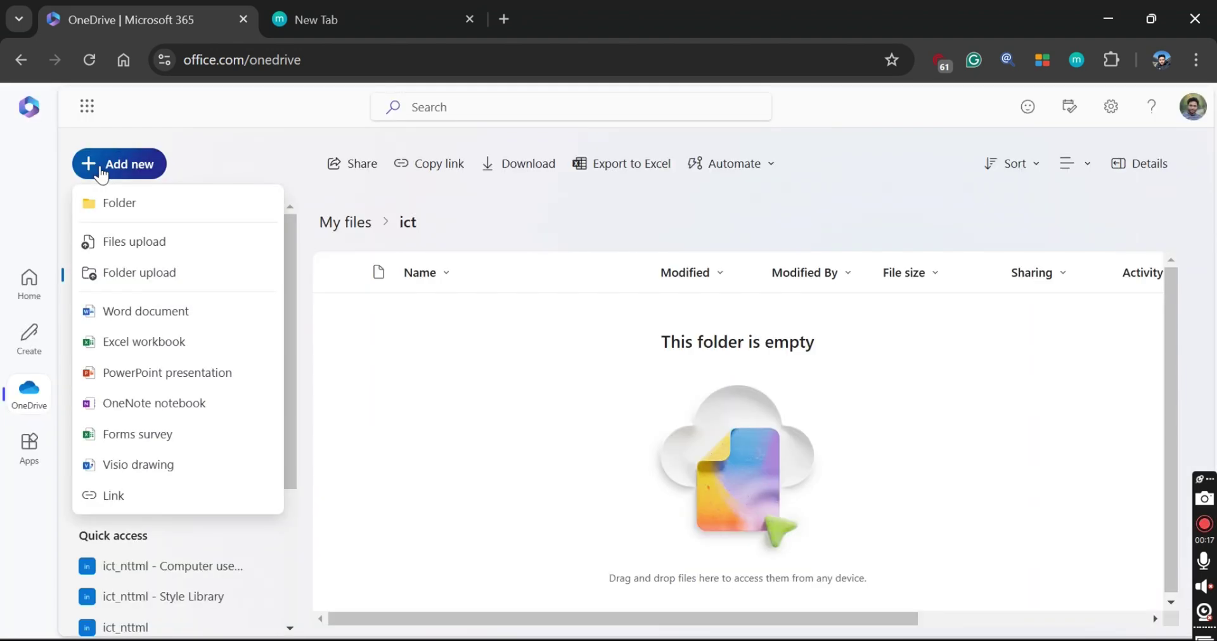
click(145, 240)
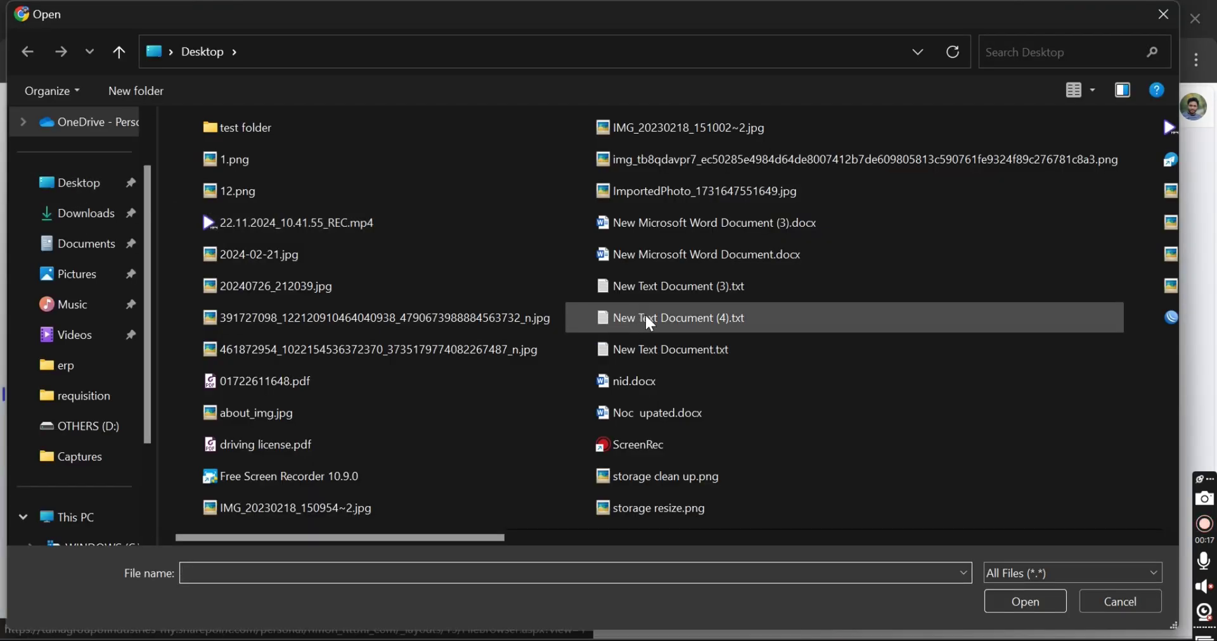
click(660, 324)
click(1016, 602)
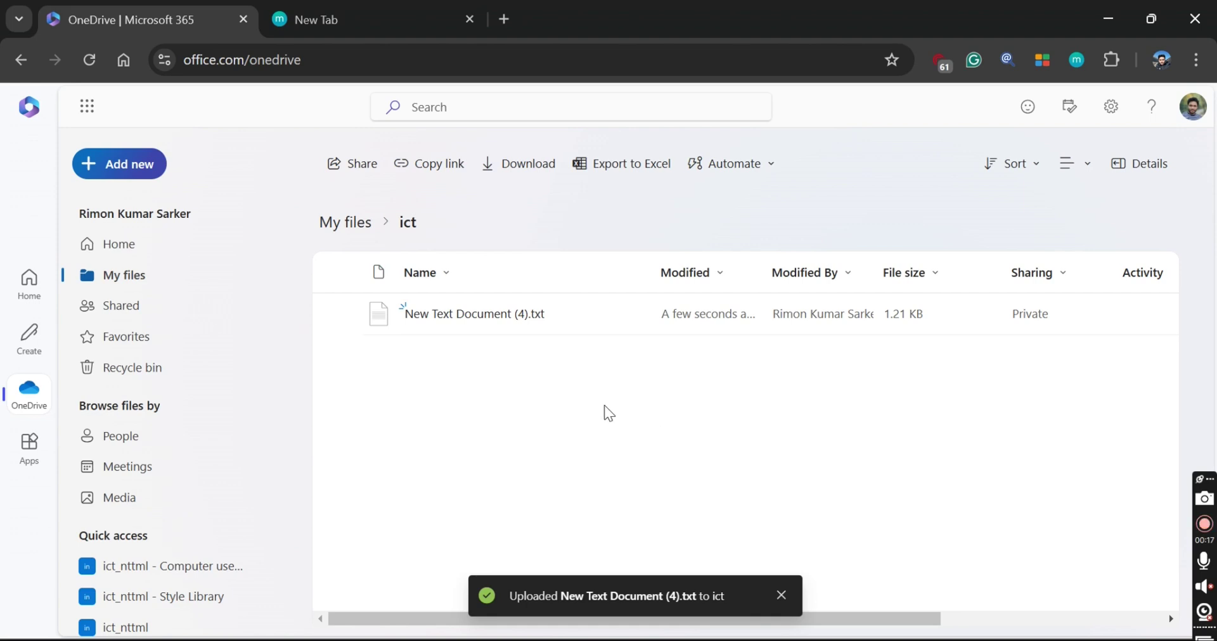
Return to My files and start sharing the ict folder, adding the colleague as recipient with "Can edit" permission.
key(alt+Left)
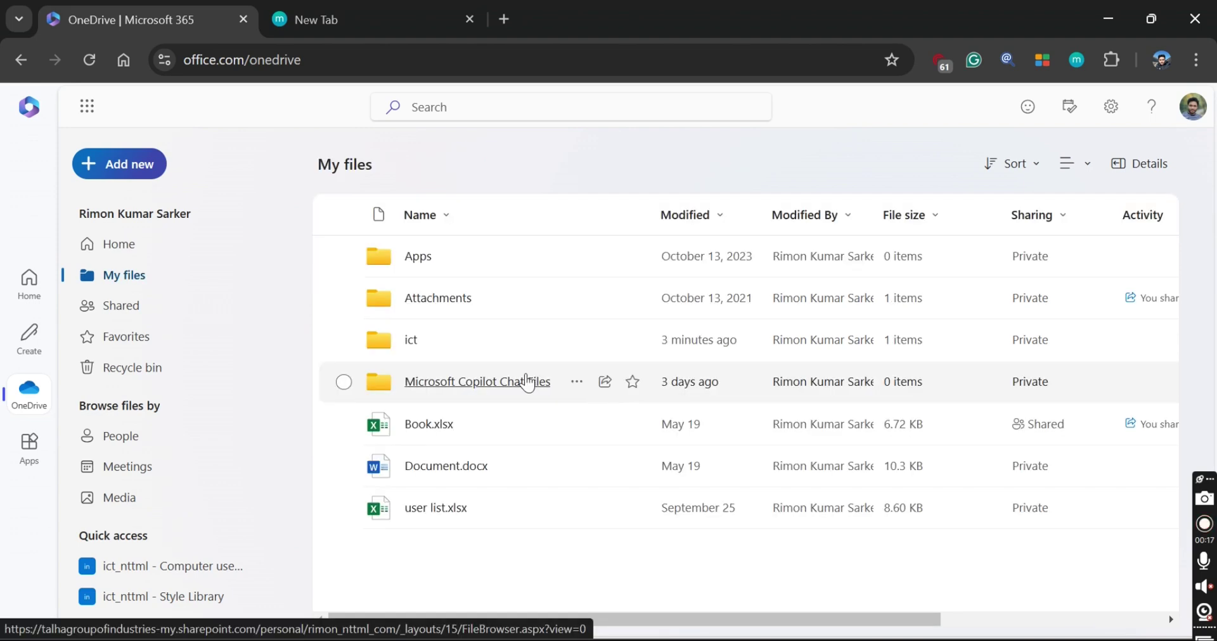
click(342, 341)
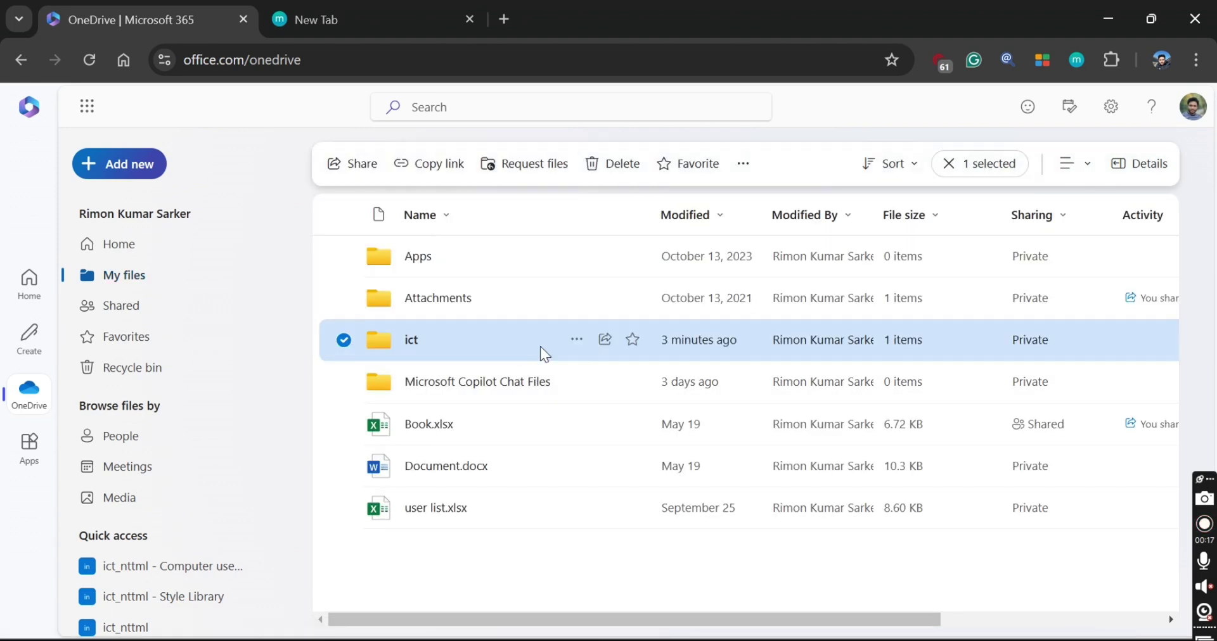
click(575, 342)
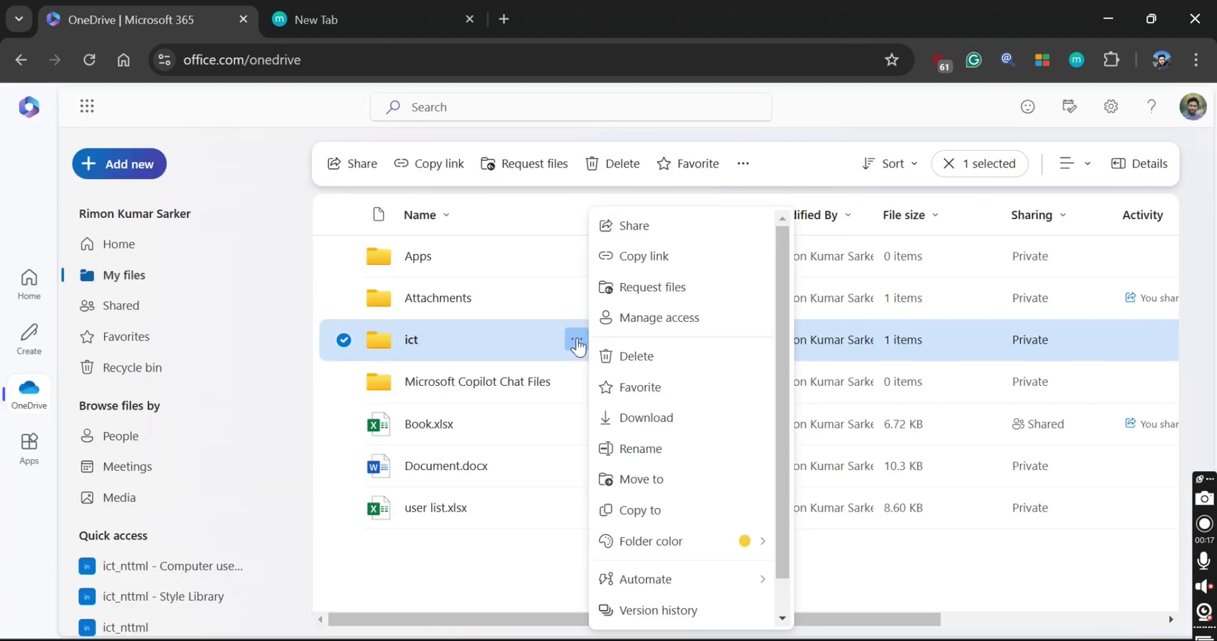
click(634, 227)
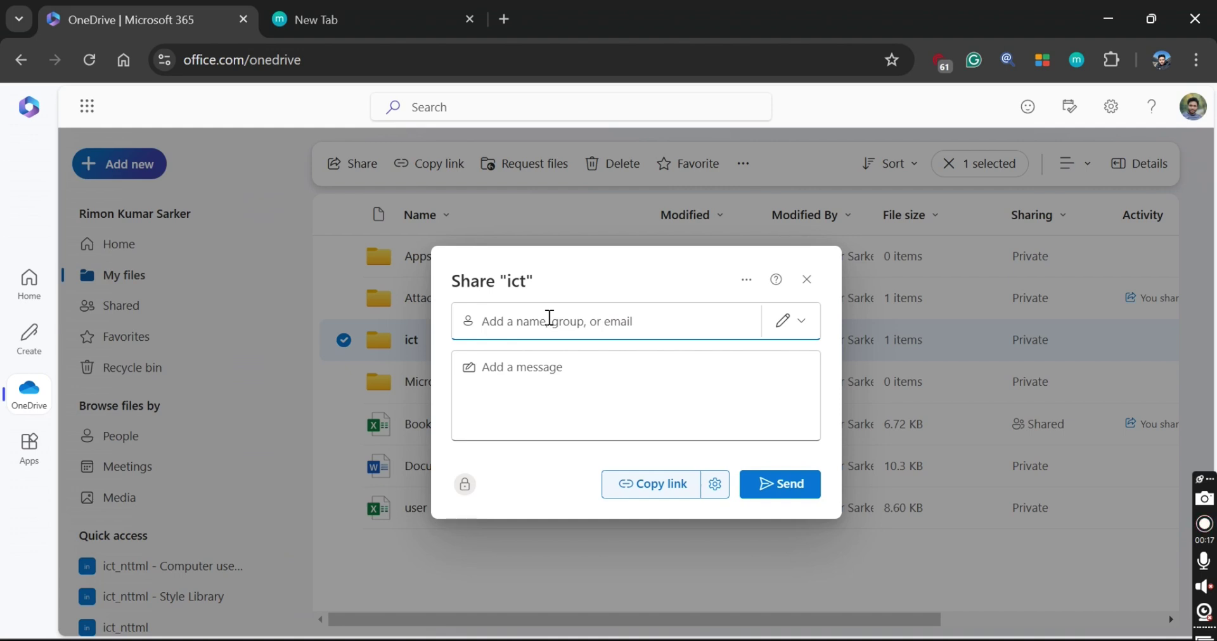
text(mah)
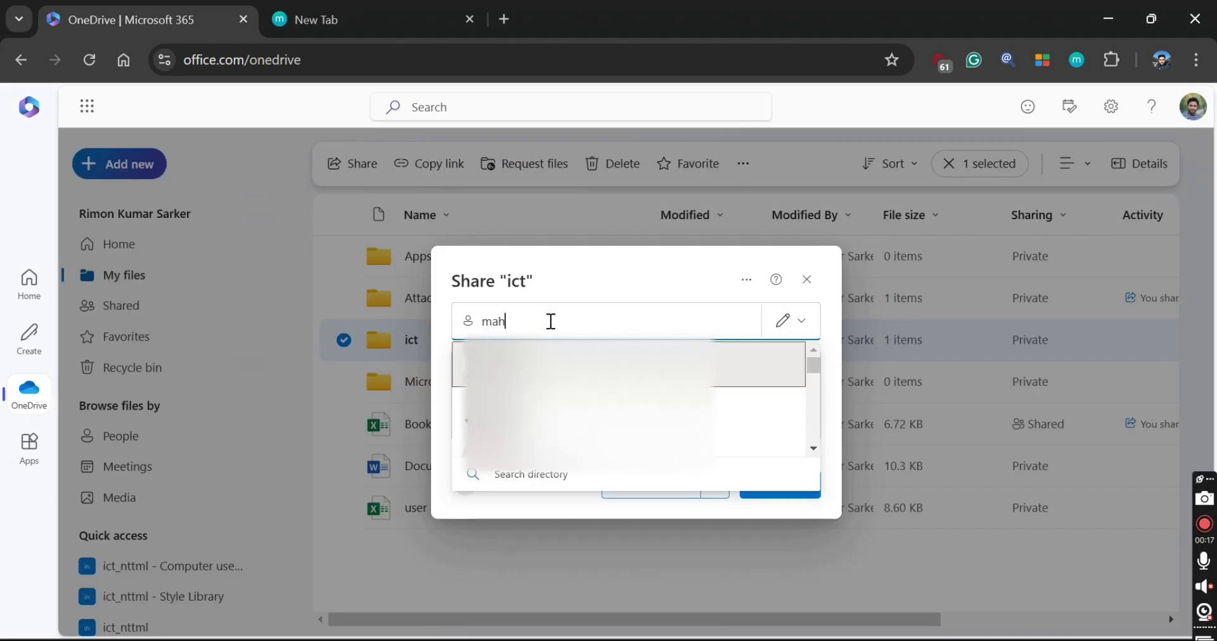
key(Return)
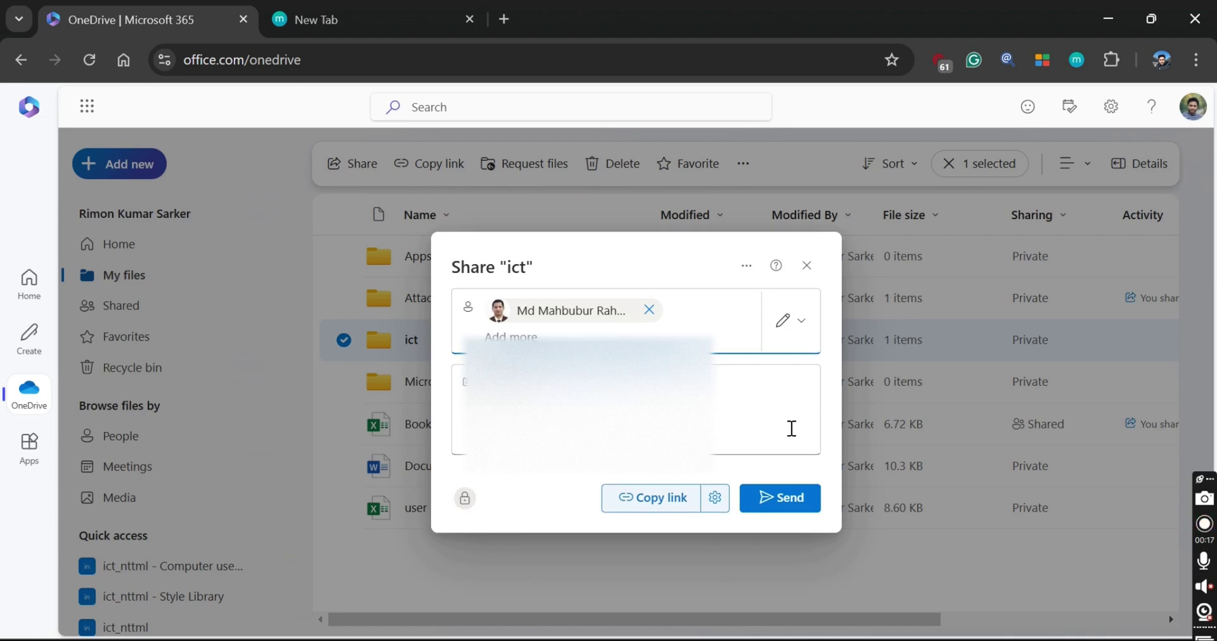
click(798, 332)
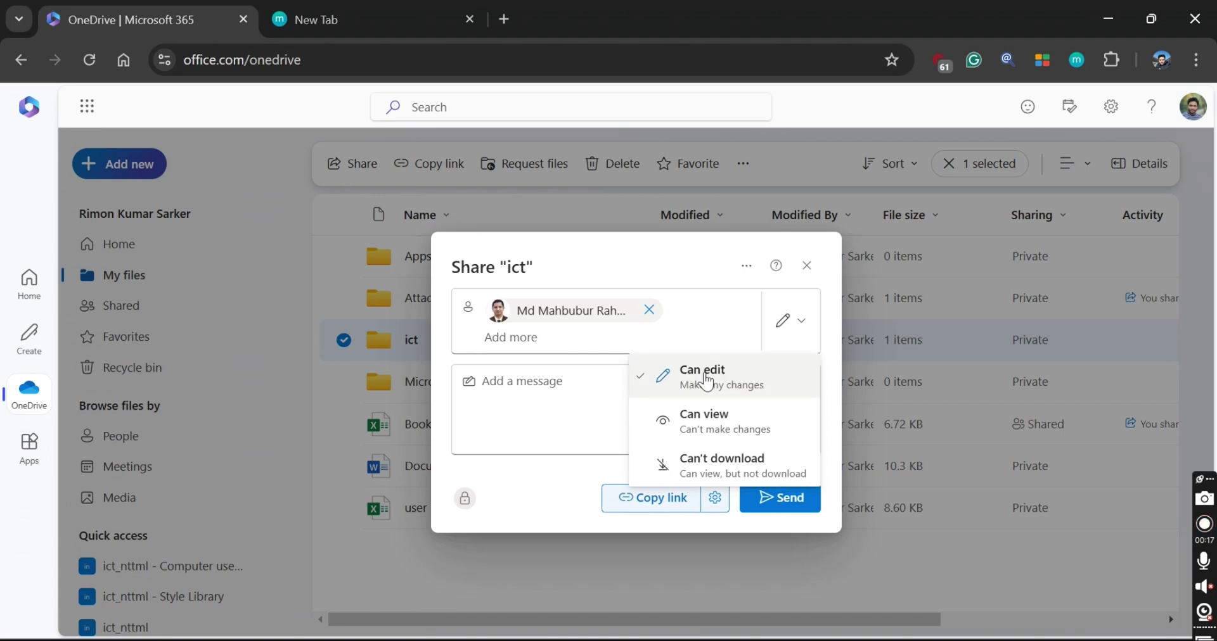
click(707, 380)
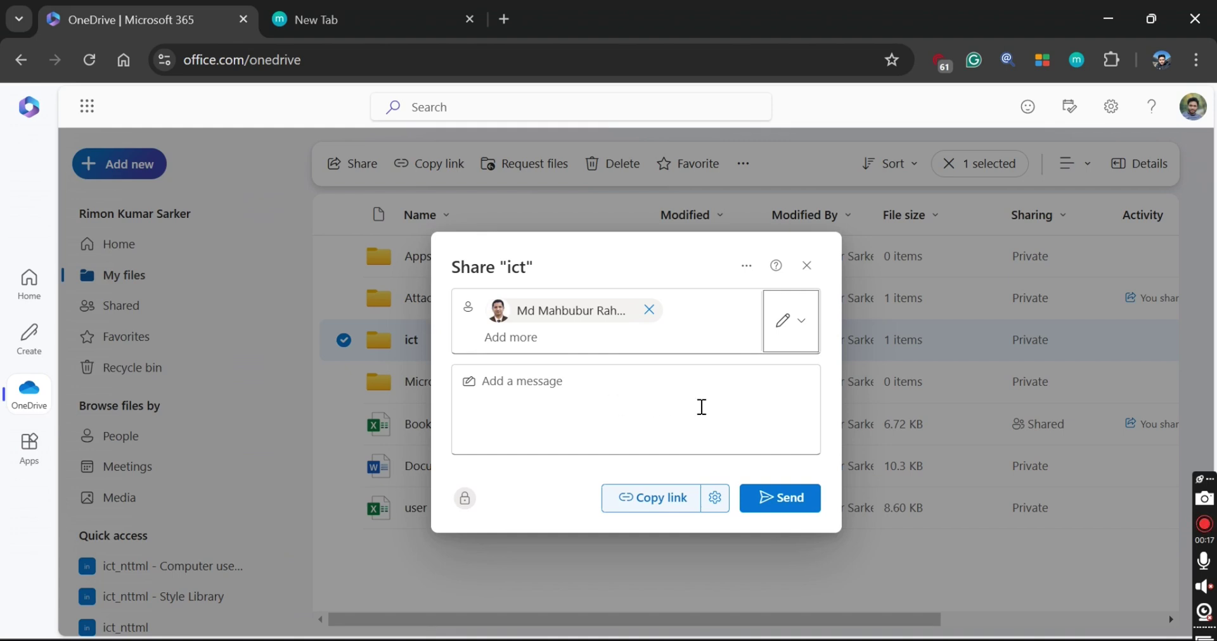
Add the message "plz check" to the ict folder's share invitation, send it and dismiss the confirmation.
click(554, 400)
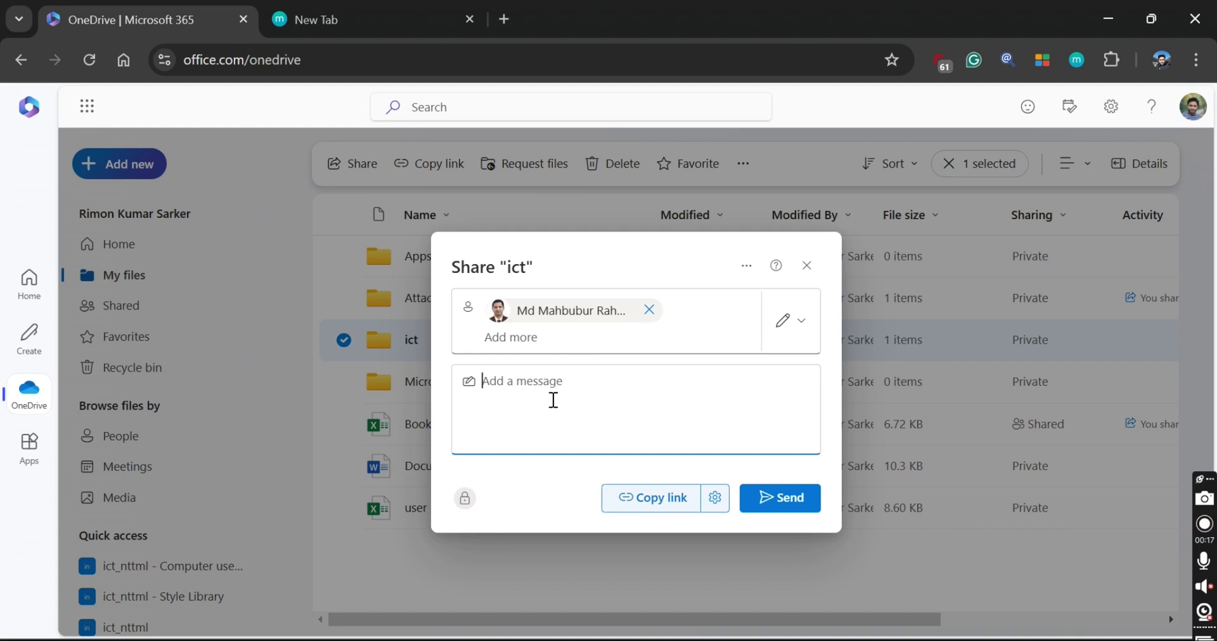
text(plz check)
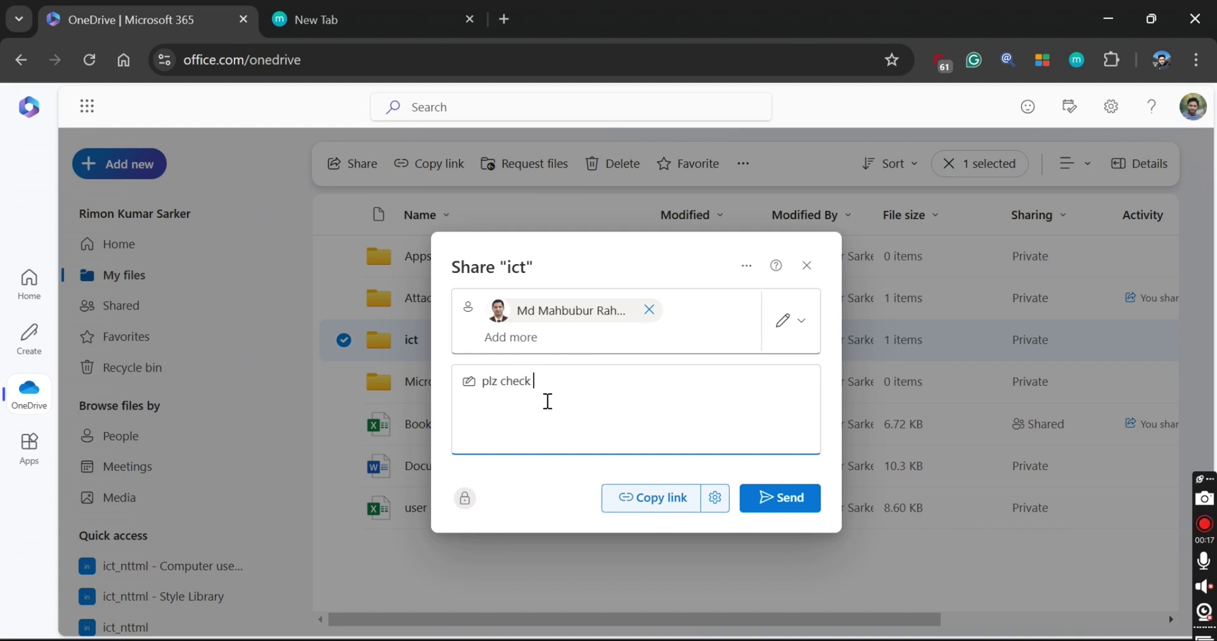
click(782, 507)
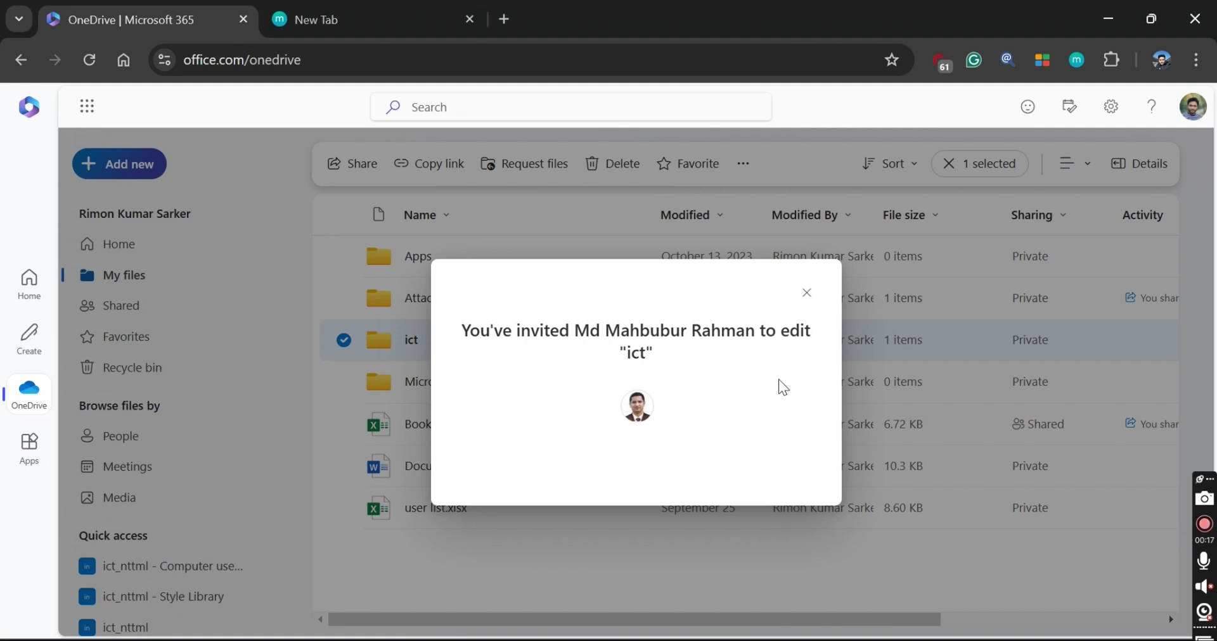
click(804, 298)
click(805, 293)
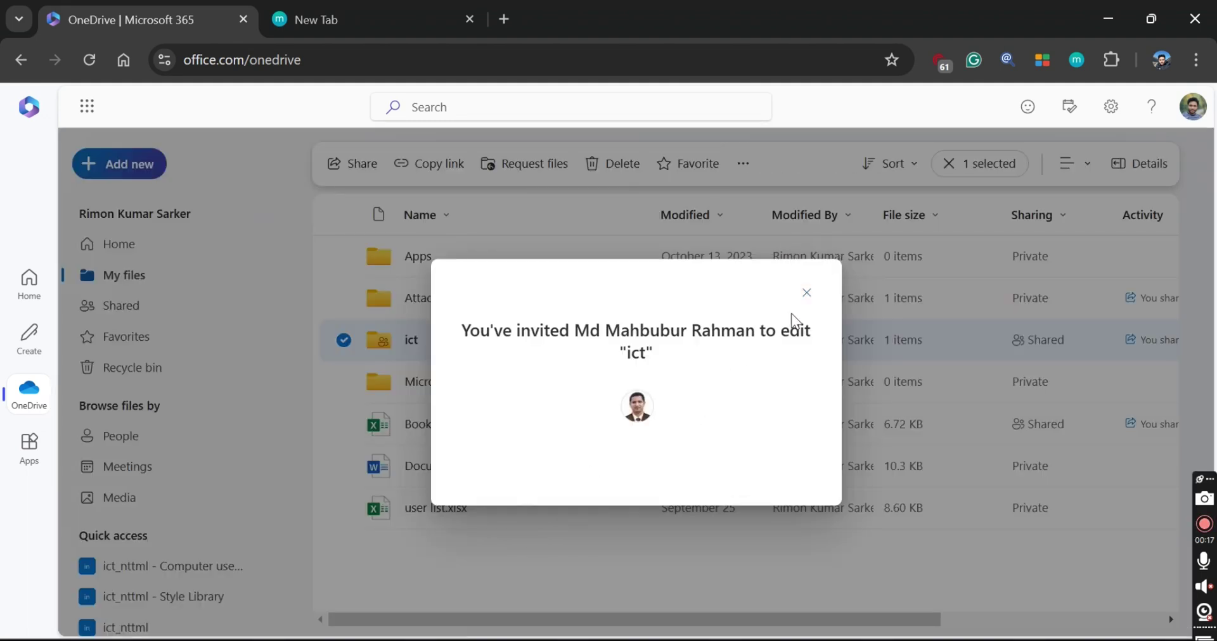
click(804, 296)
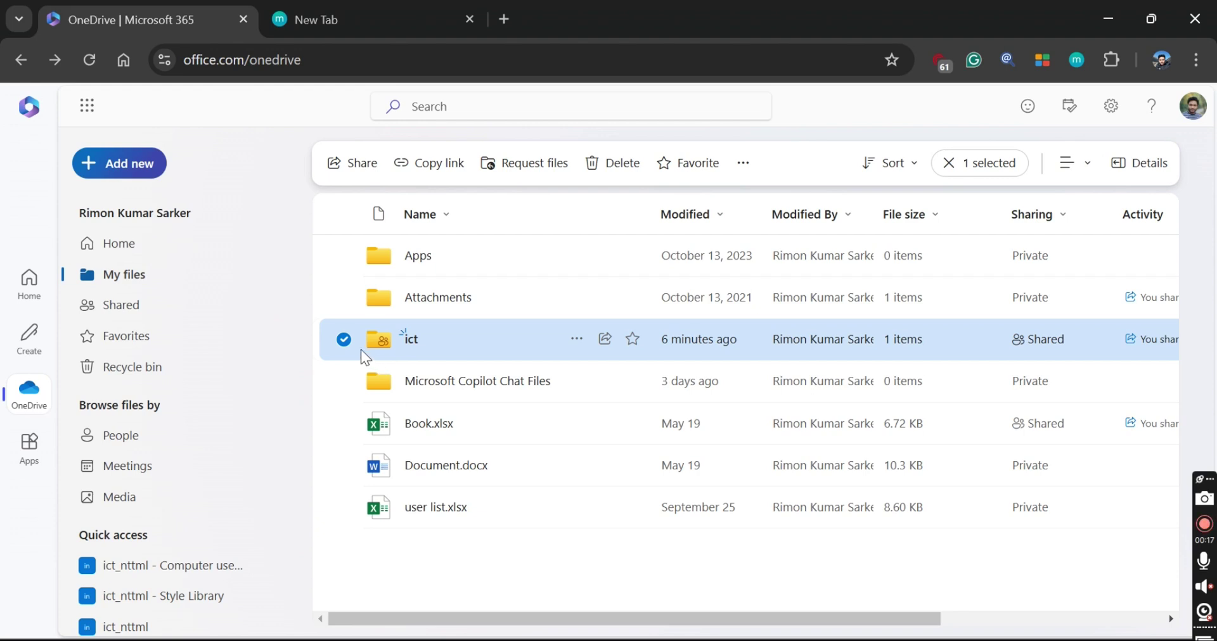
Create a file request for the ict folder with the description "plz upload recent ict backup data".
click(344, 340)
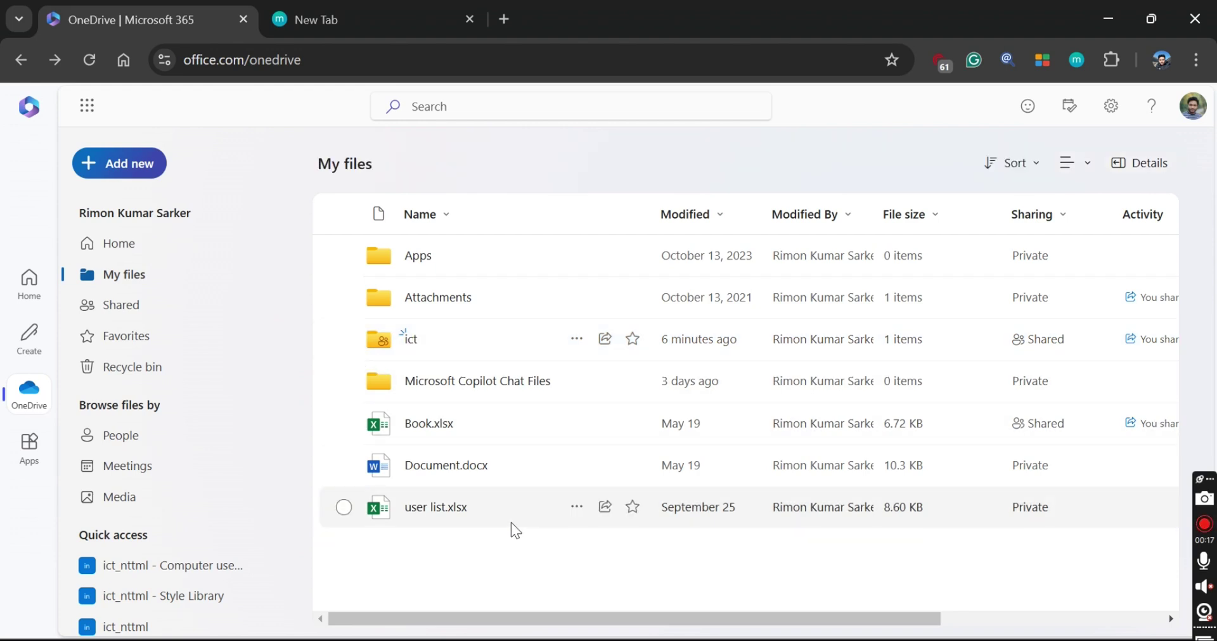
click(342, 339)
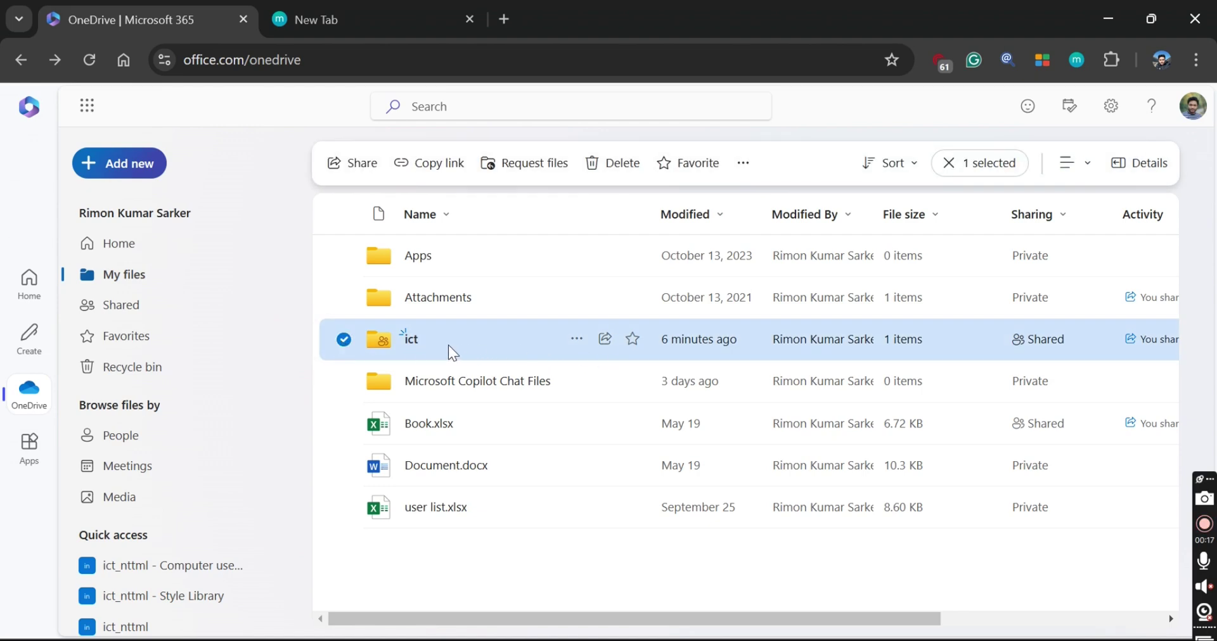
click(574, 340)
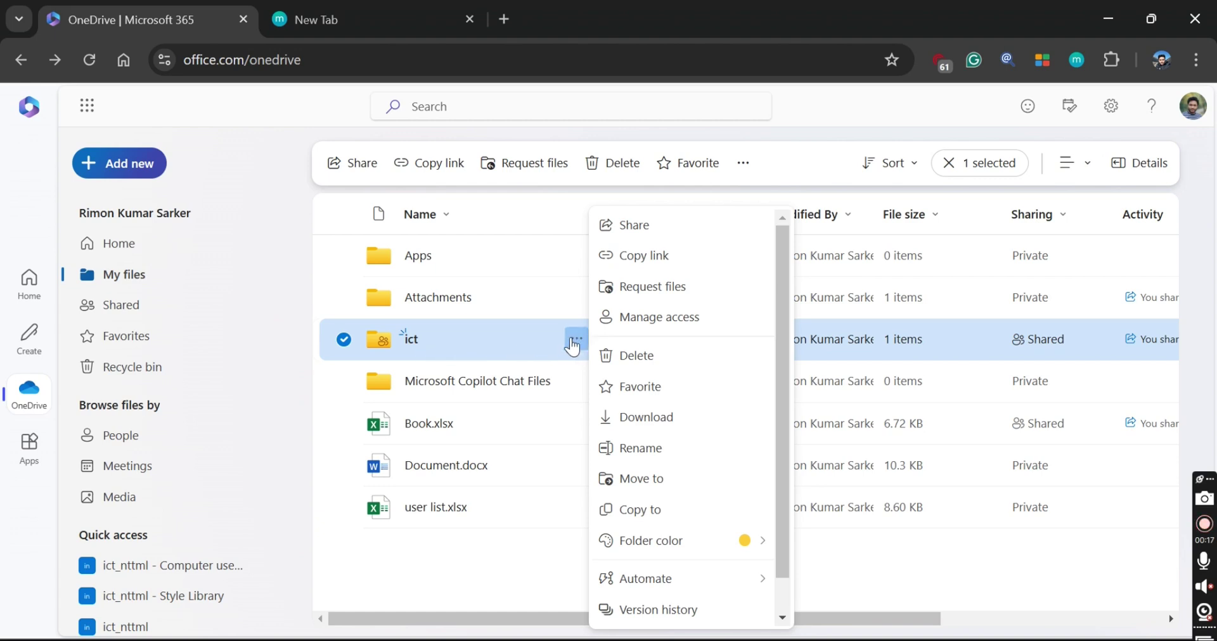
click(659, 289)
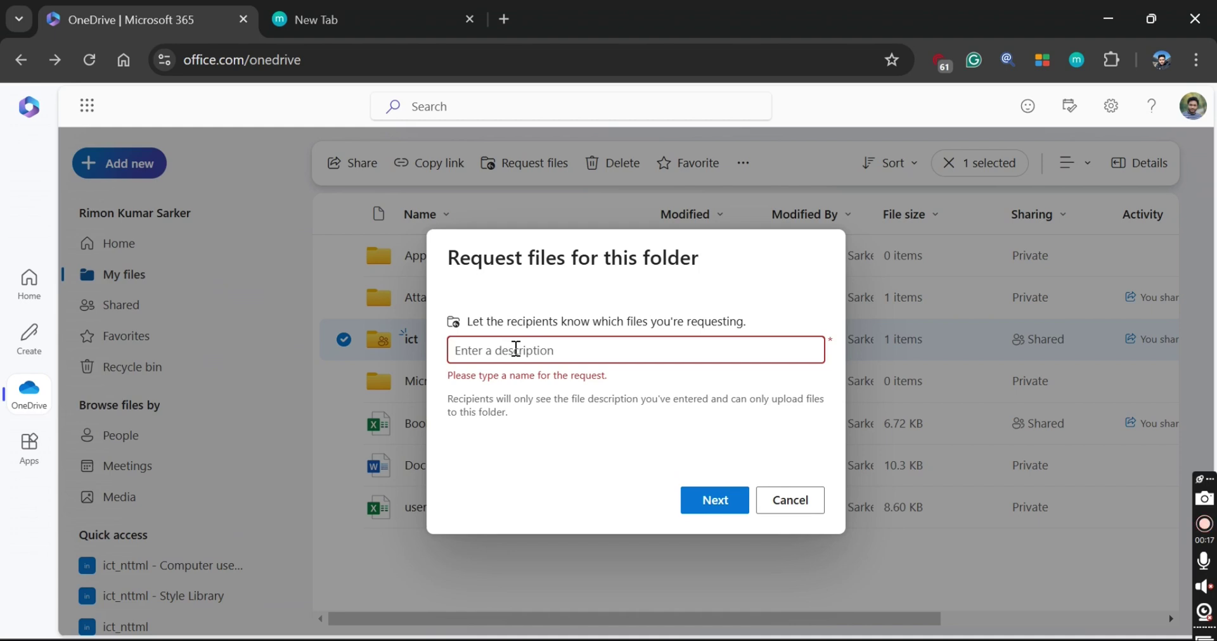
text(plz up)
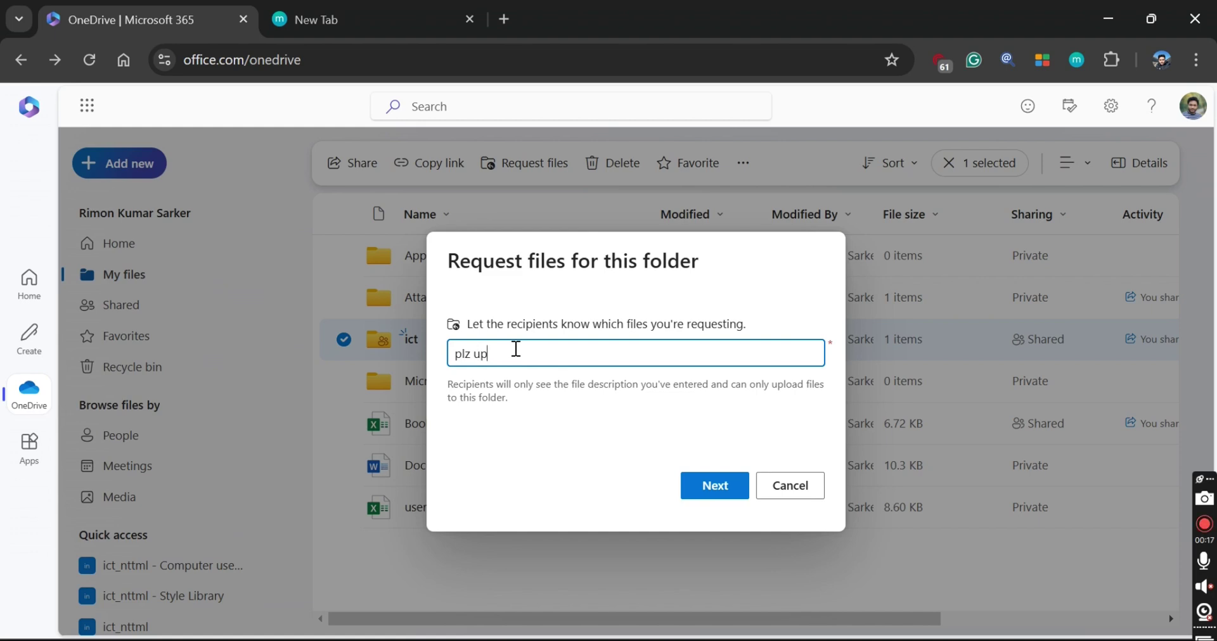
text(load recent ict backup data)
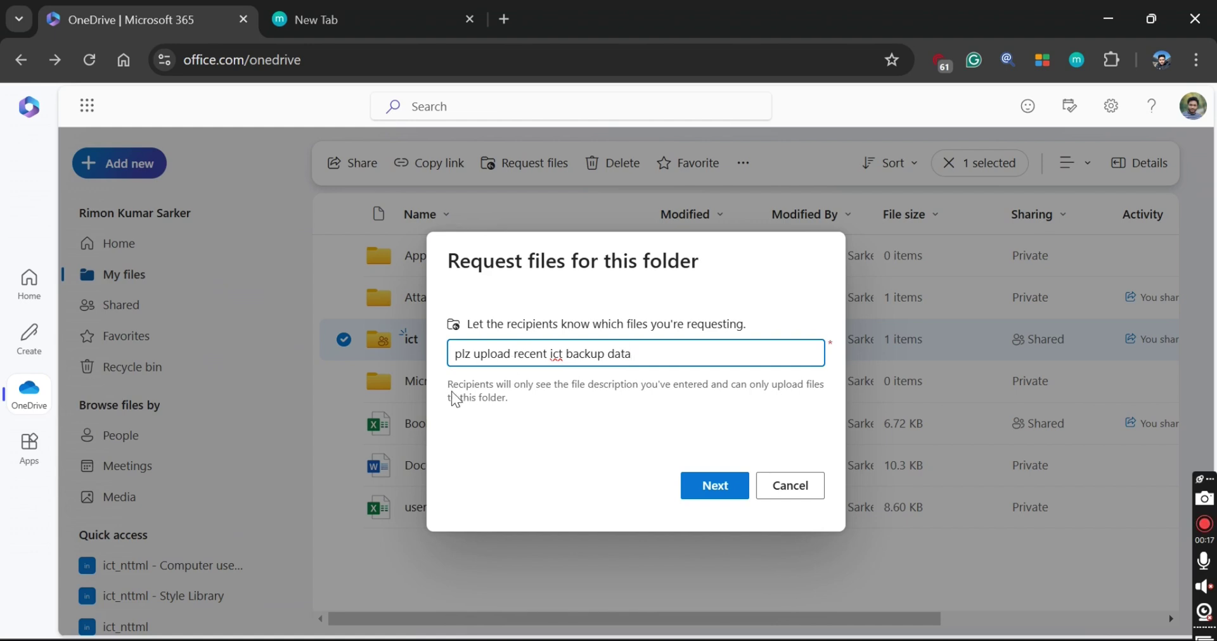
click(722, 498)
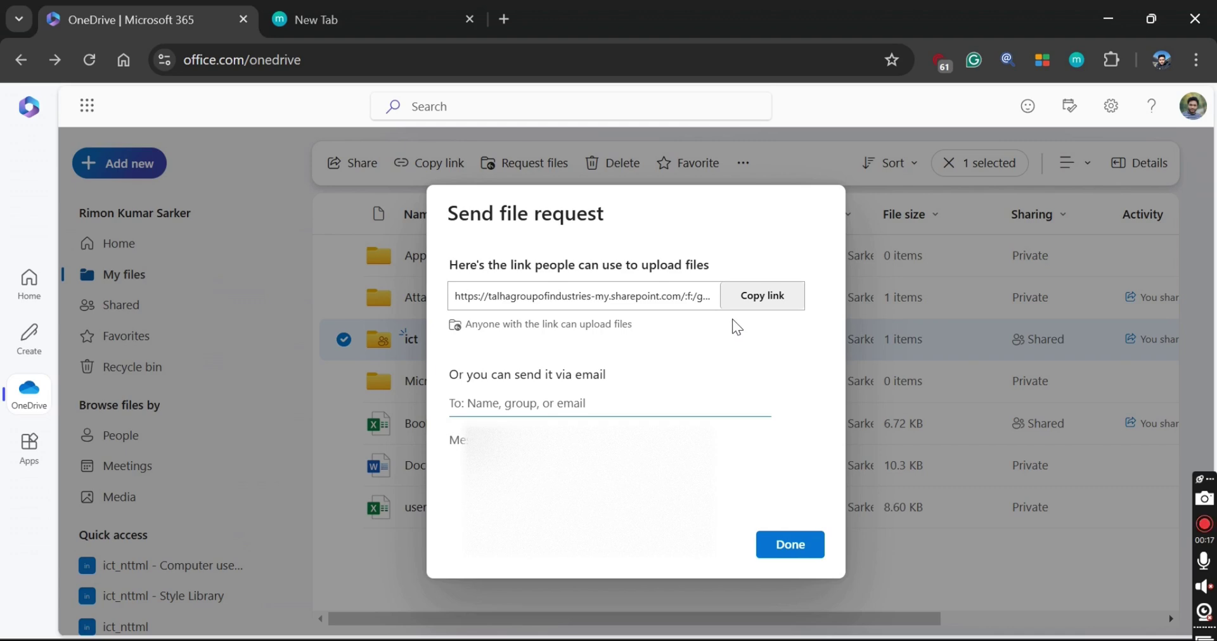
Email the file request to the suggested colleague and close the confirmation.
click(540, 403)
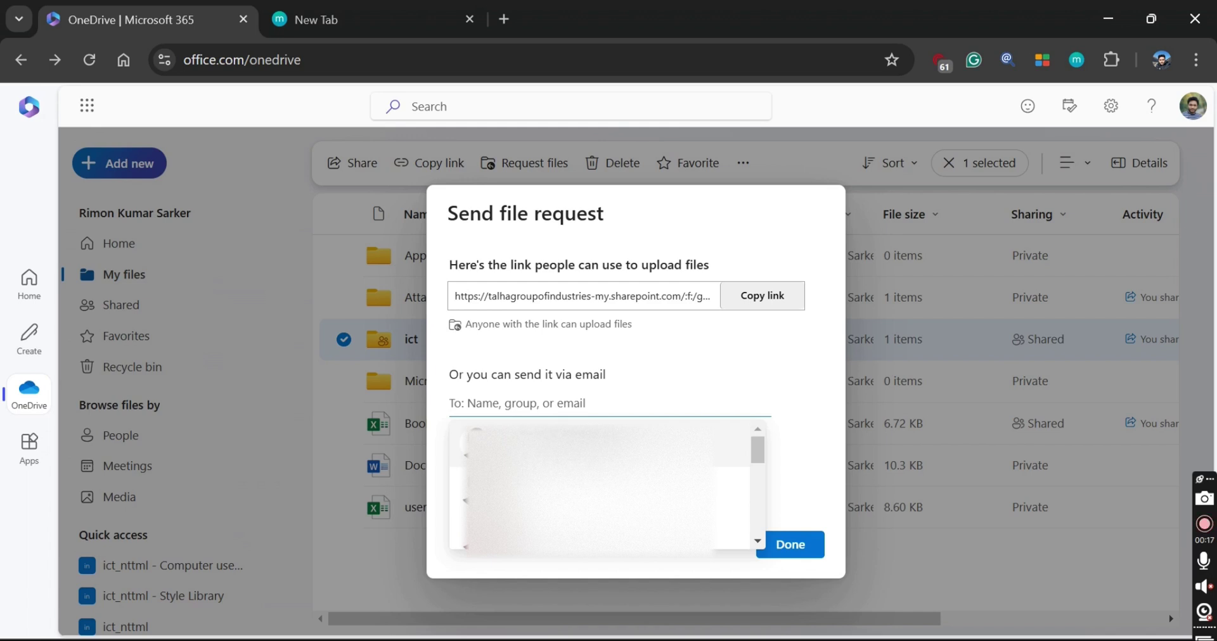
key(Return)
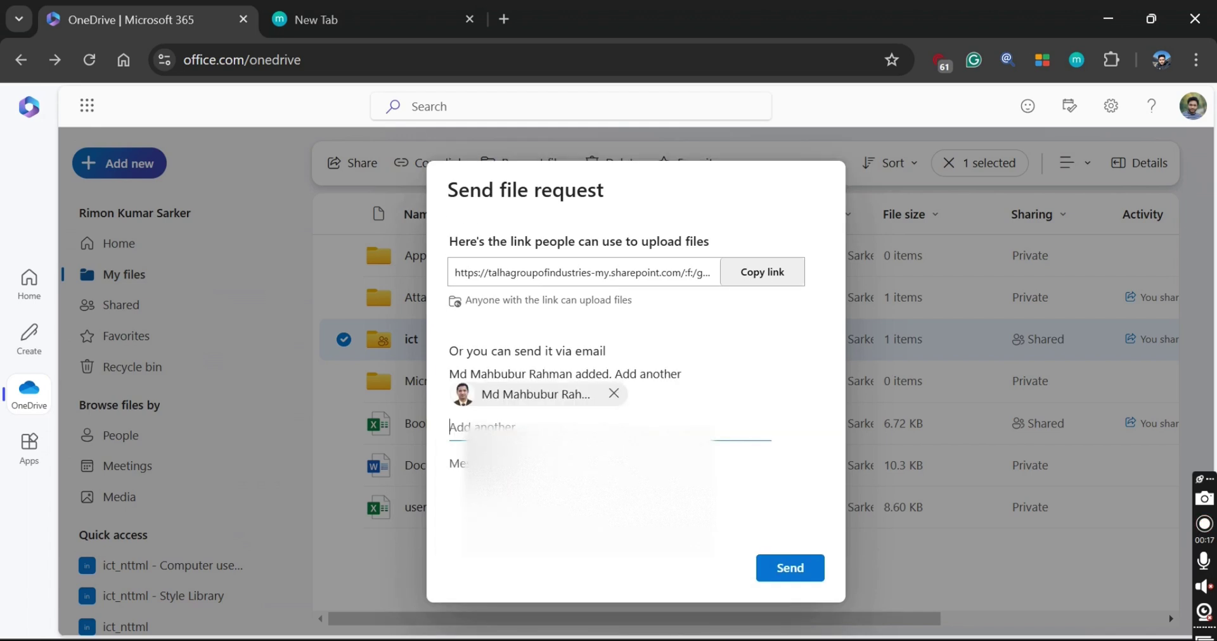
click(785, 570)
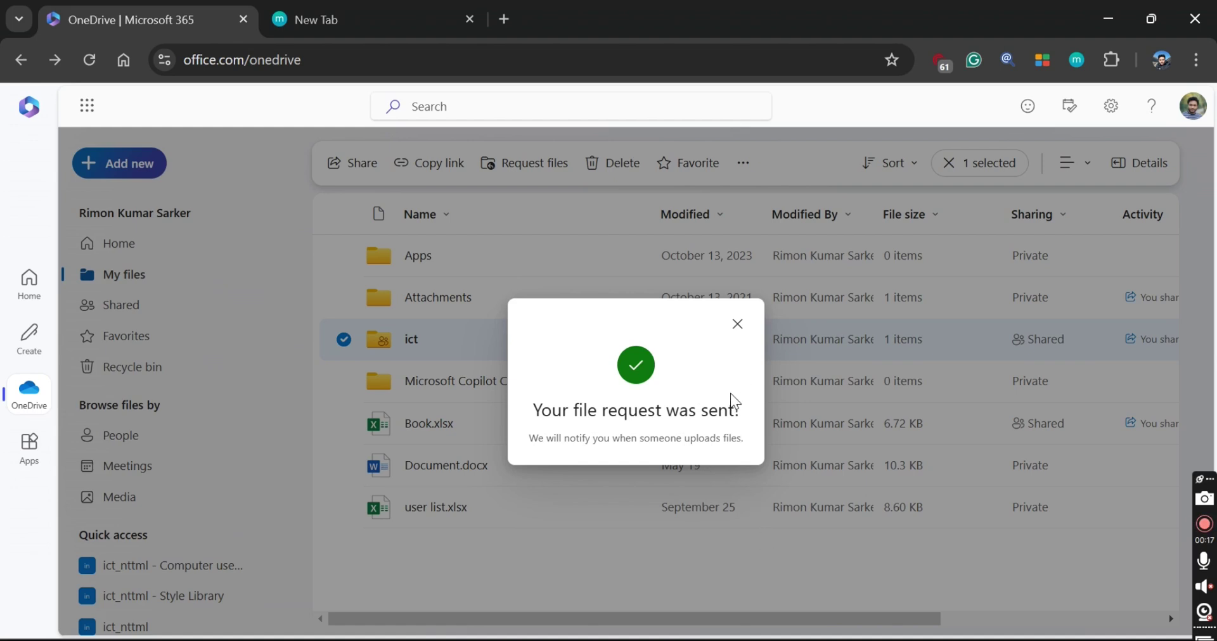
click(737, 325)
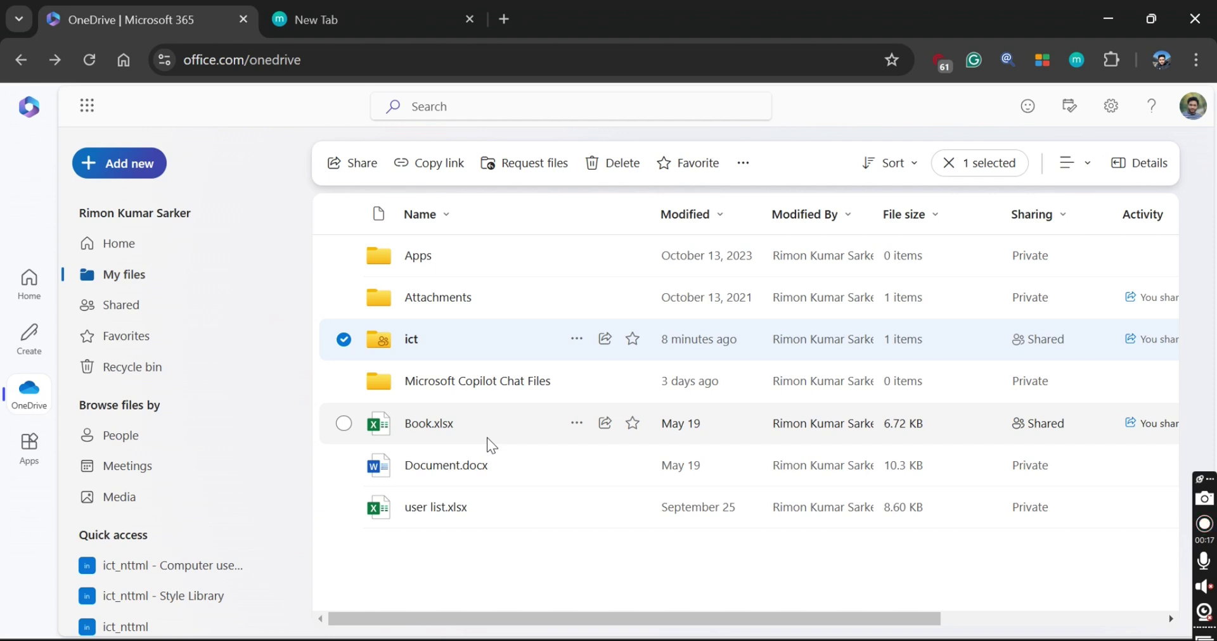